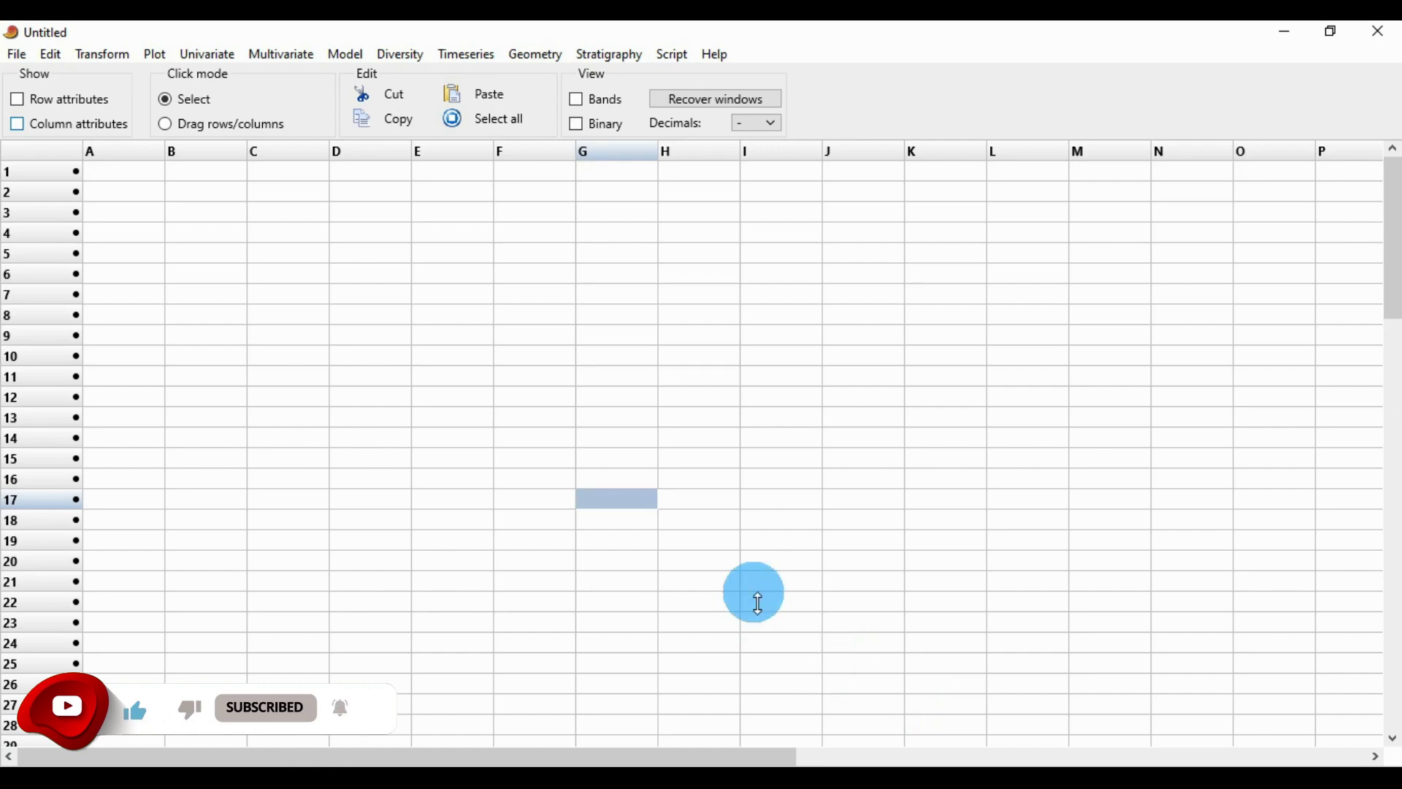
# Switch from the empty PAST grid to the PERMANOVA DATA fish-count workbook in Excel
pyautogui.hotkey('alt', 'Tab')
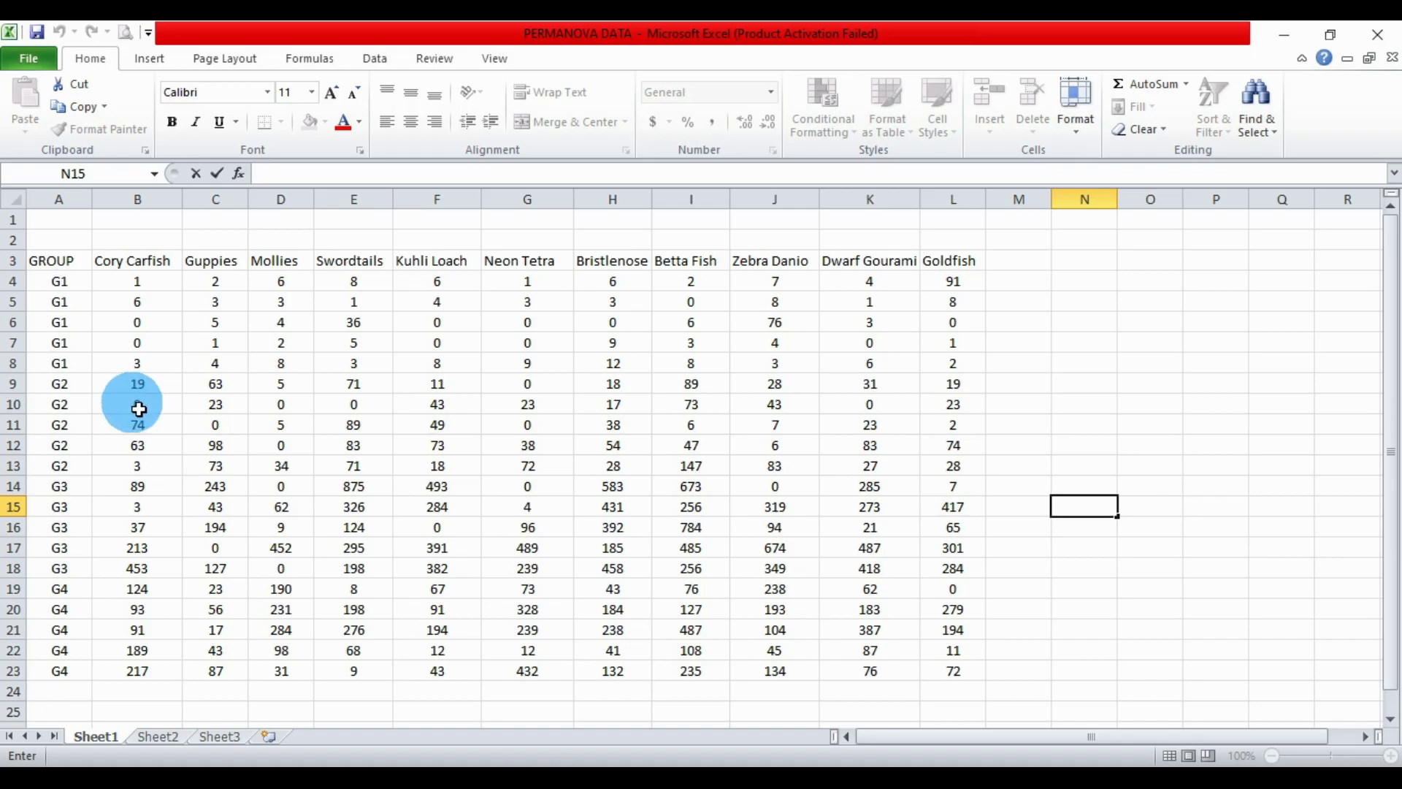
# Copy the fish-count table A3:L23, GROUP through Goldfish, and return to PAST
pyautogui.click(59, 261)
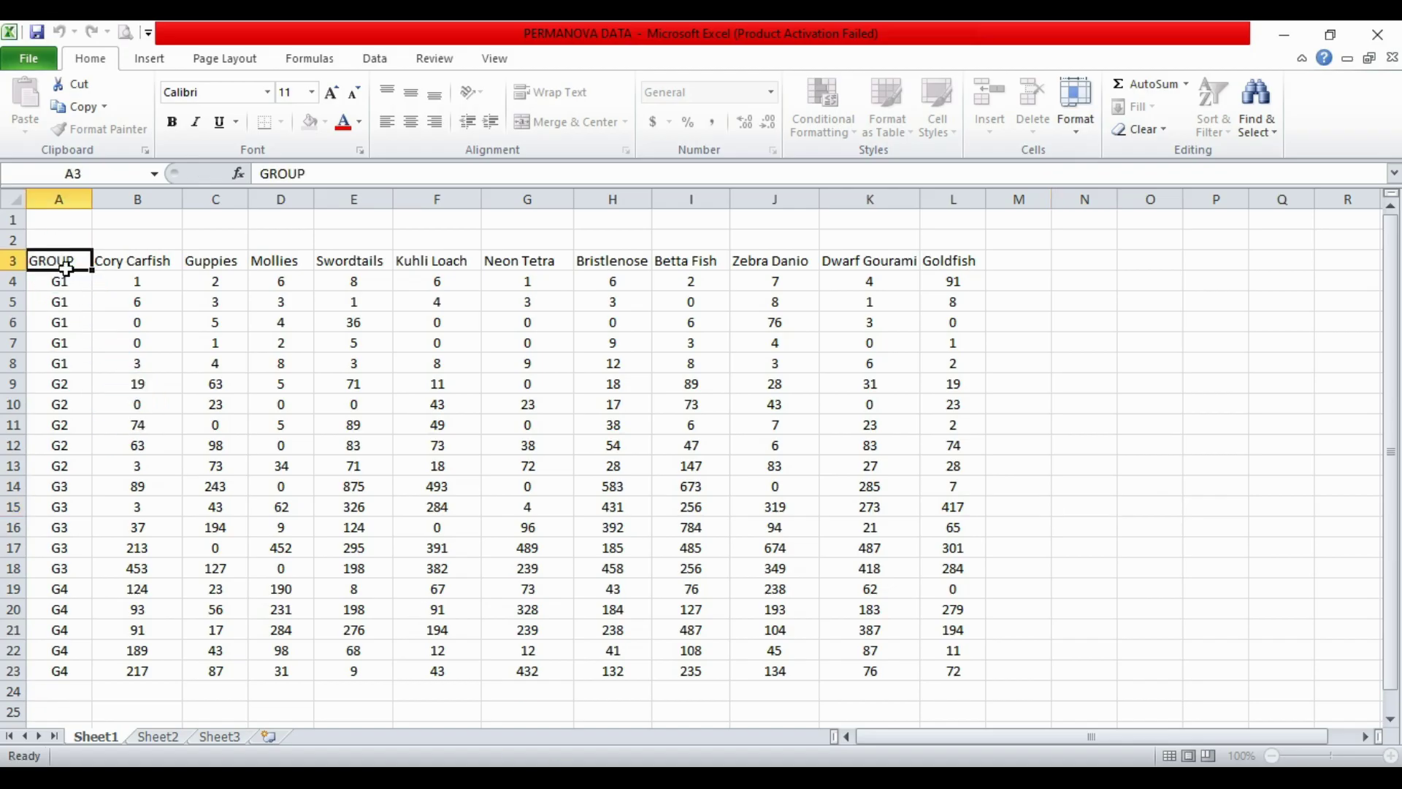
pyautogui.moveTo(61, 263); pyautogui.dragTo(57, 674)
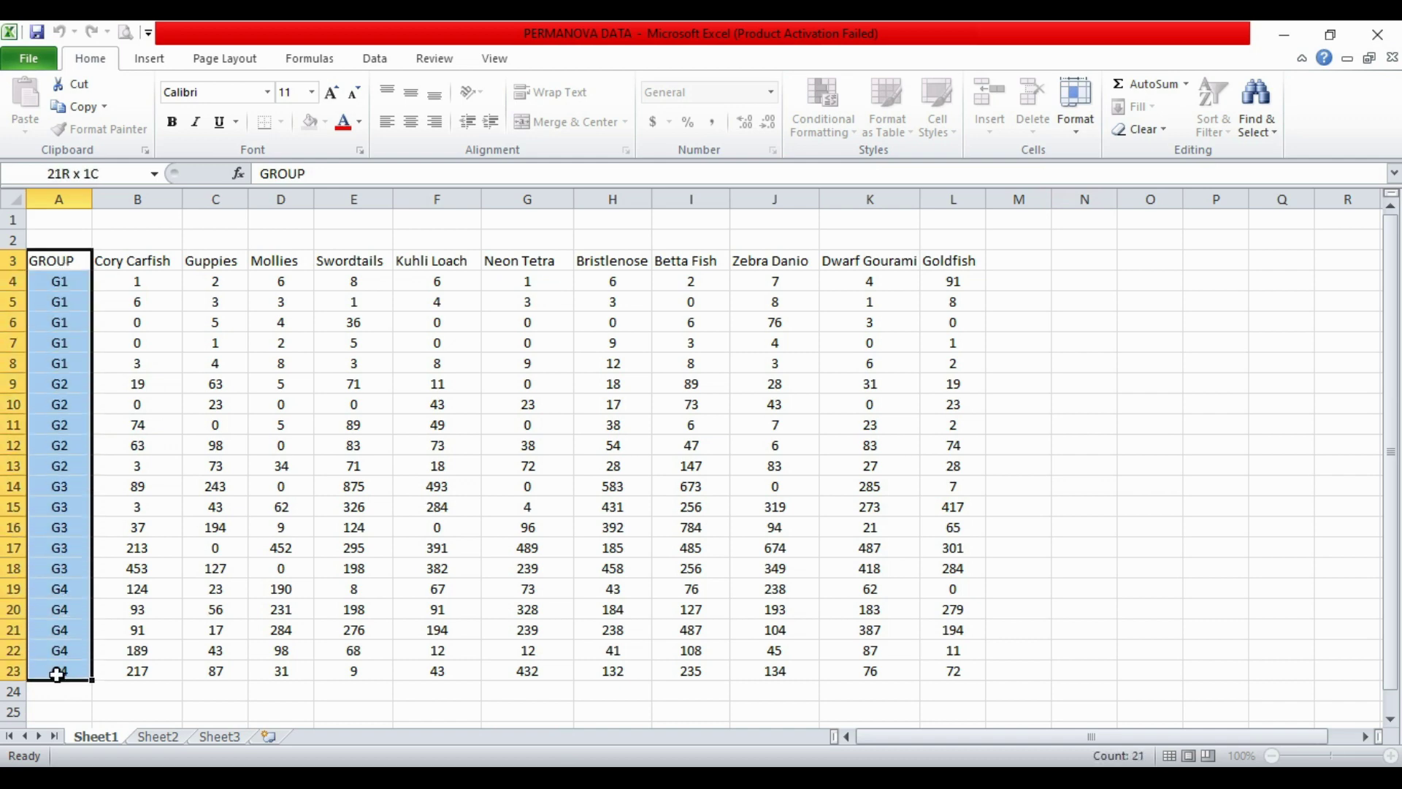
pyautogui.moveTo(58, 281); pyautogui.dragTo(58, 363)
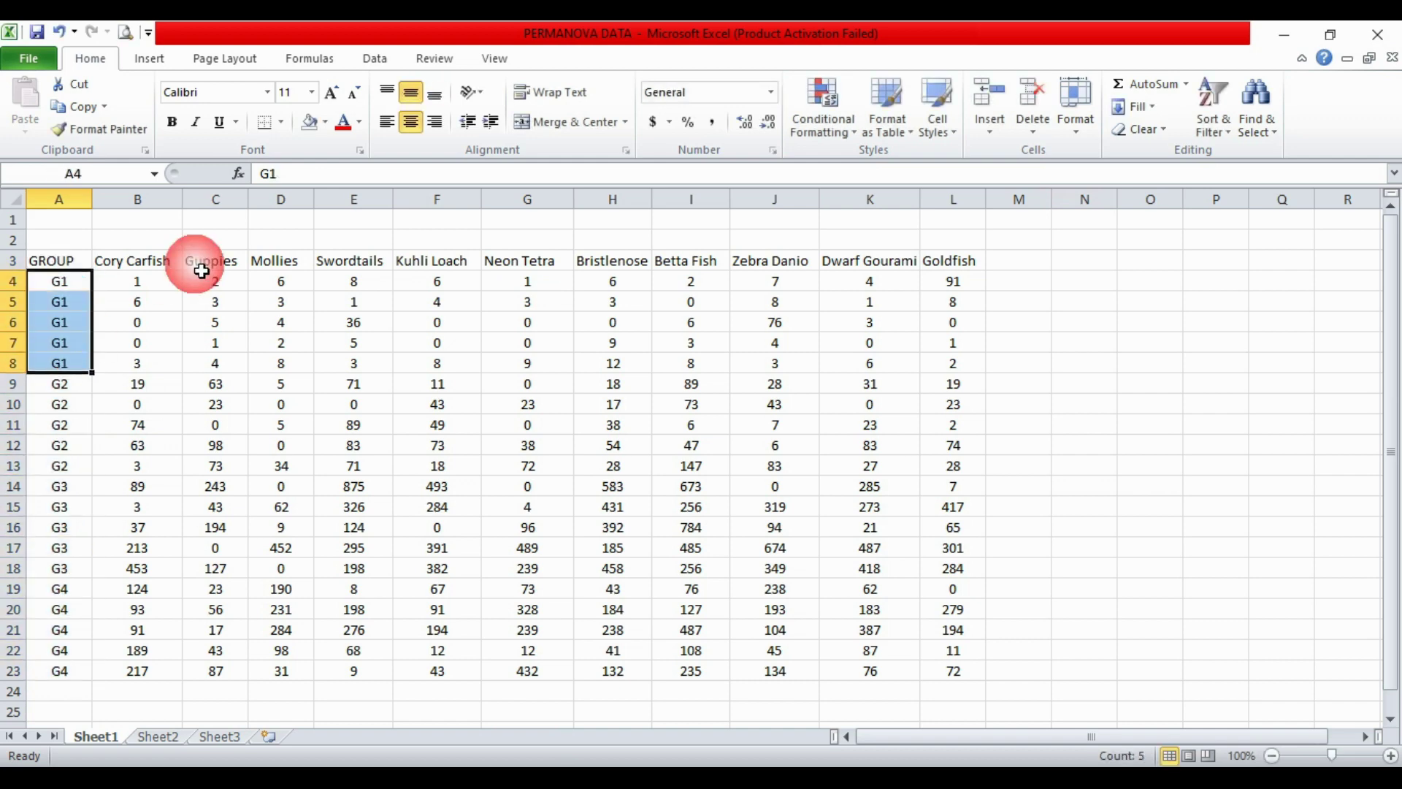
pyautogui.moveTo(132, 261); pyautogui.dragTo(1018, 278)
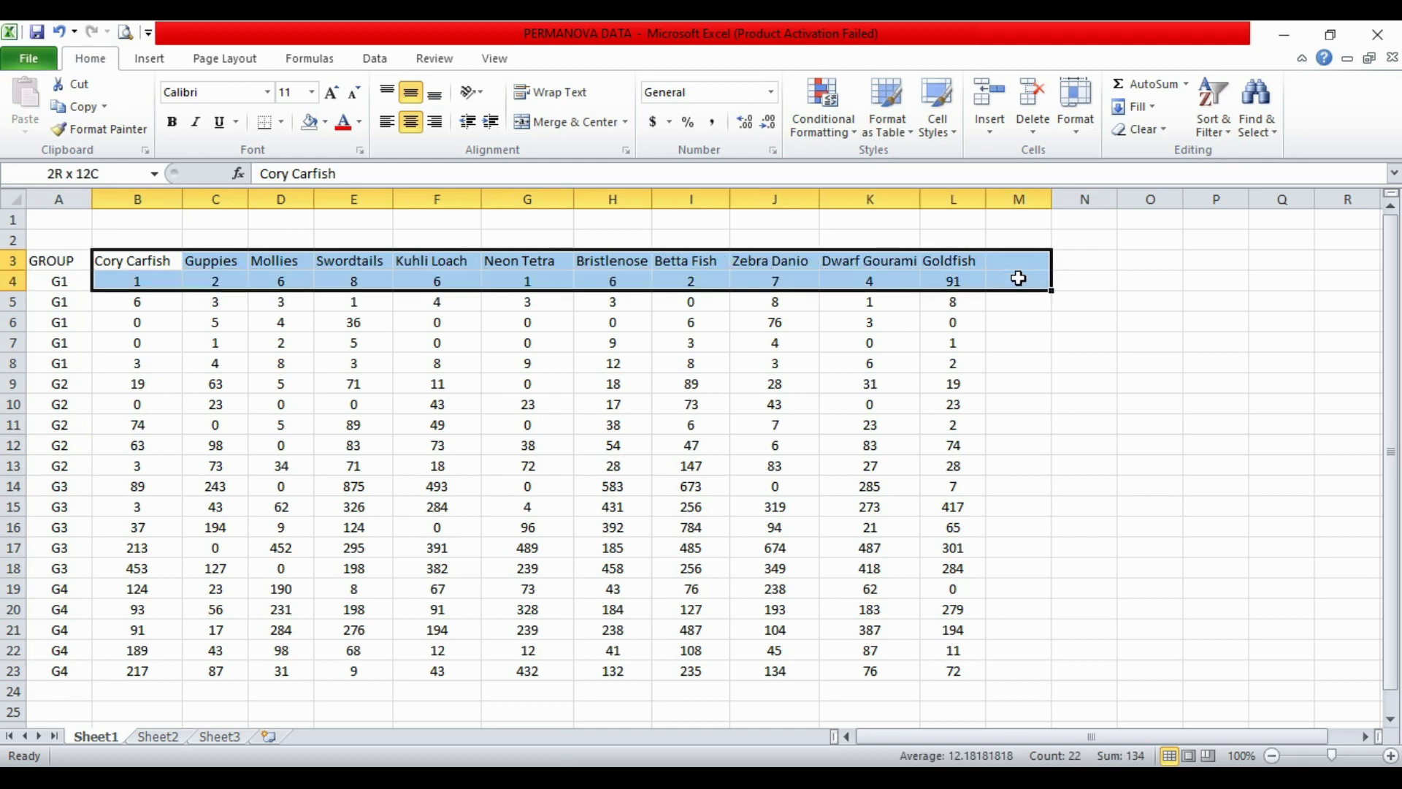
pyautogui.click(1084, 383)
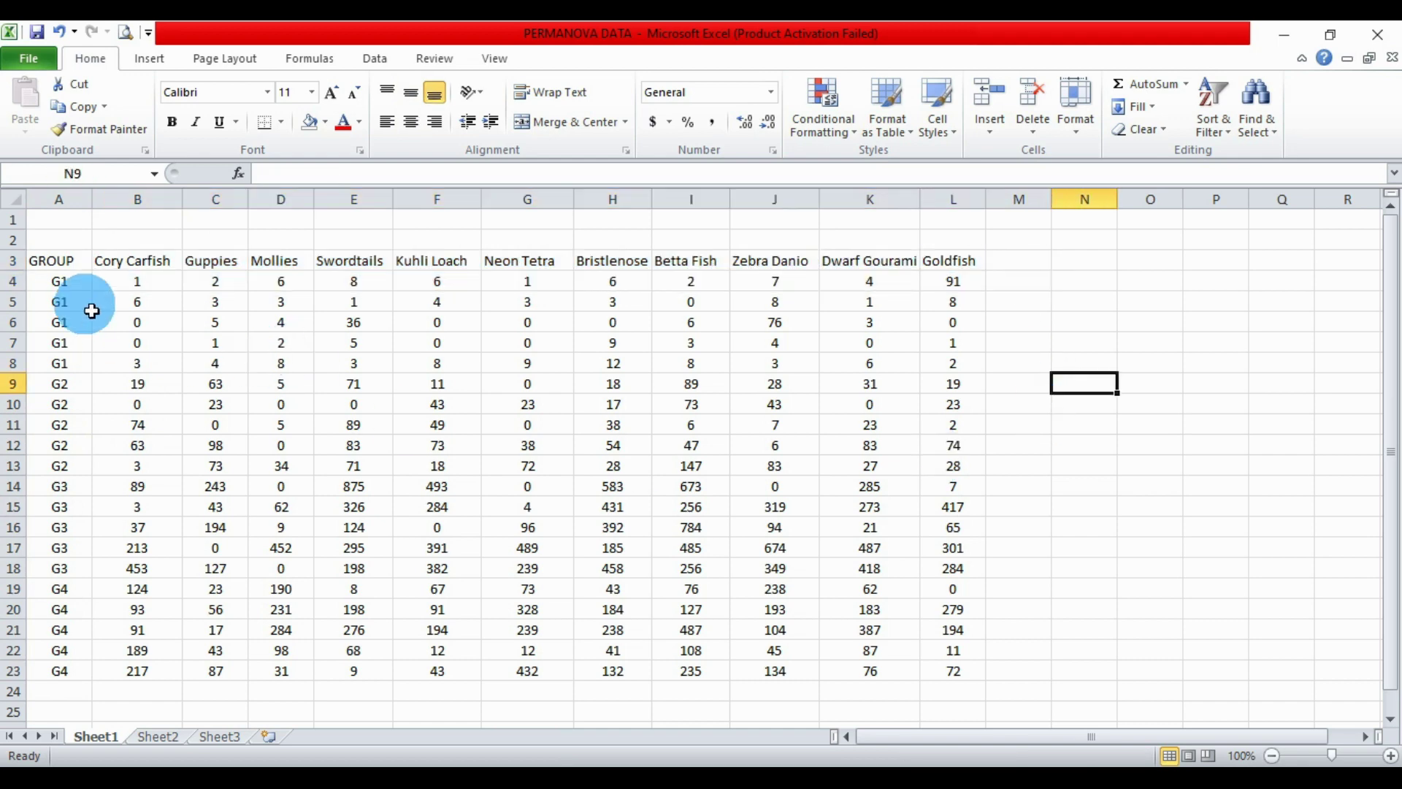
pyautogui.moveTo(54, 261)
pyautogui.mouseDown()
pyautogui.moveTo(95, 452)
pyautogui.moveTo(935, 691)
pyautogui.mouseUp()
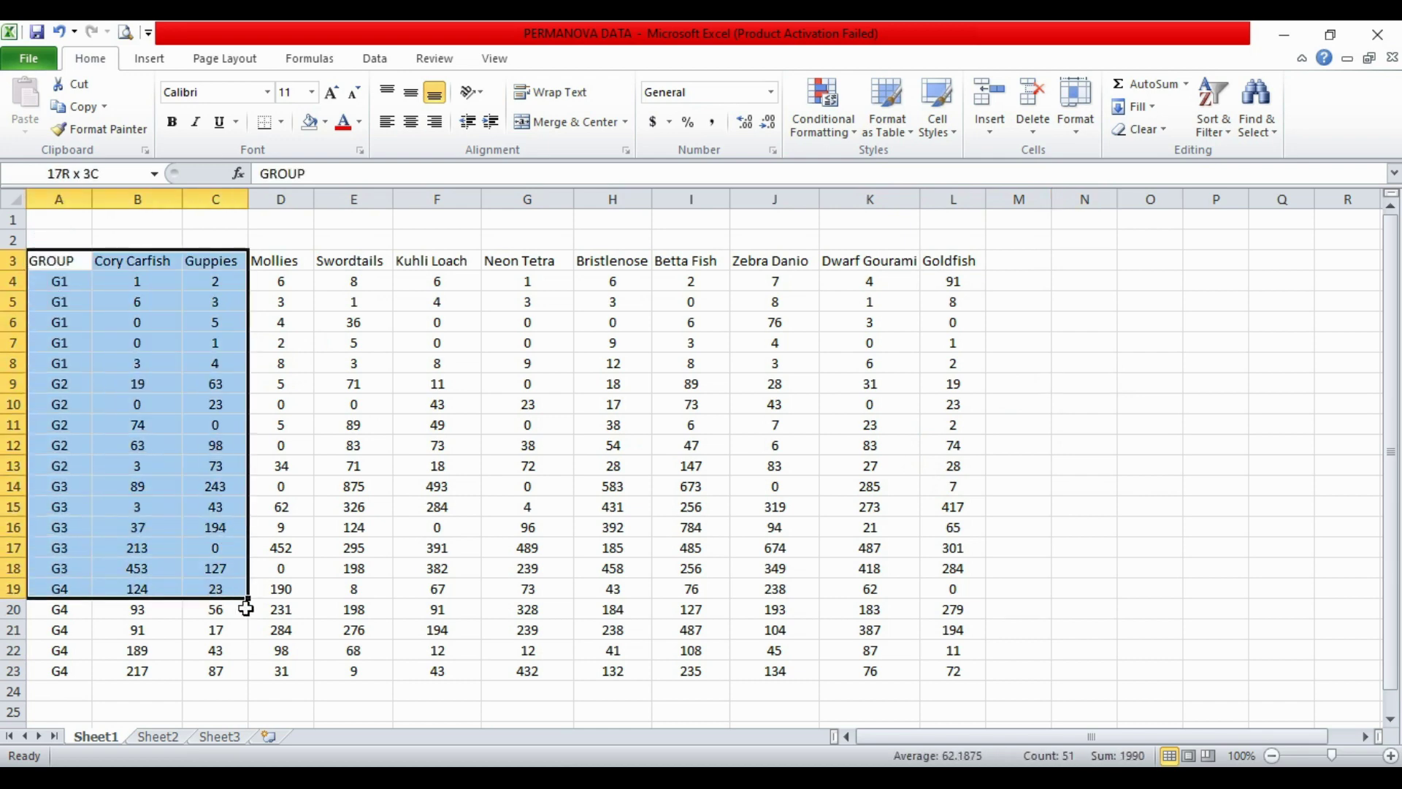
pyautogui.rightClick(939, 671)
pyautogui.click(1010, 340)
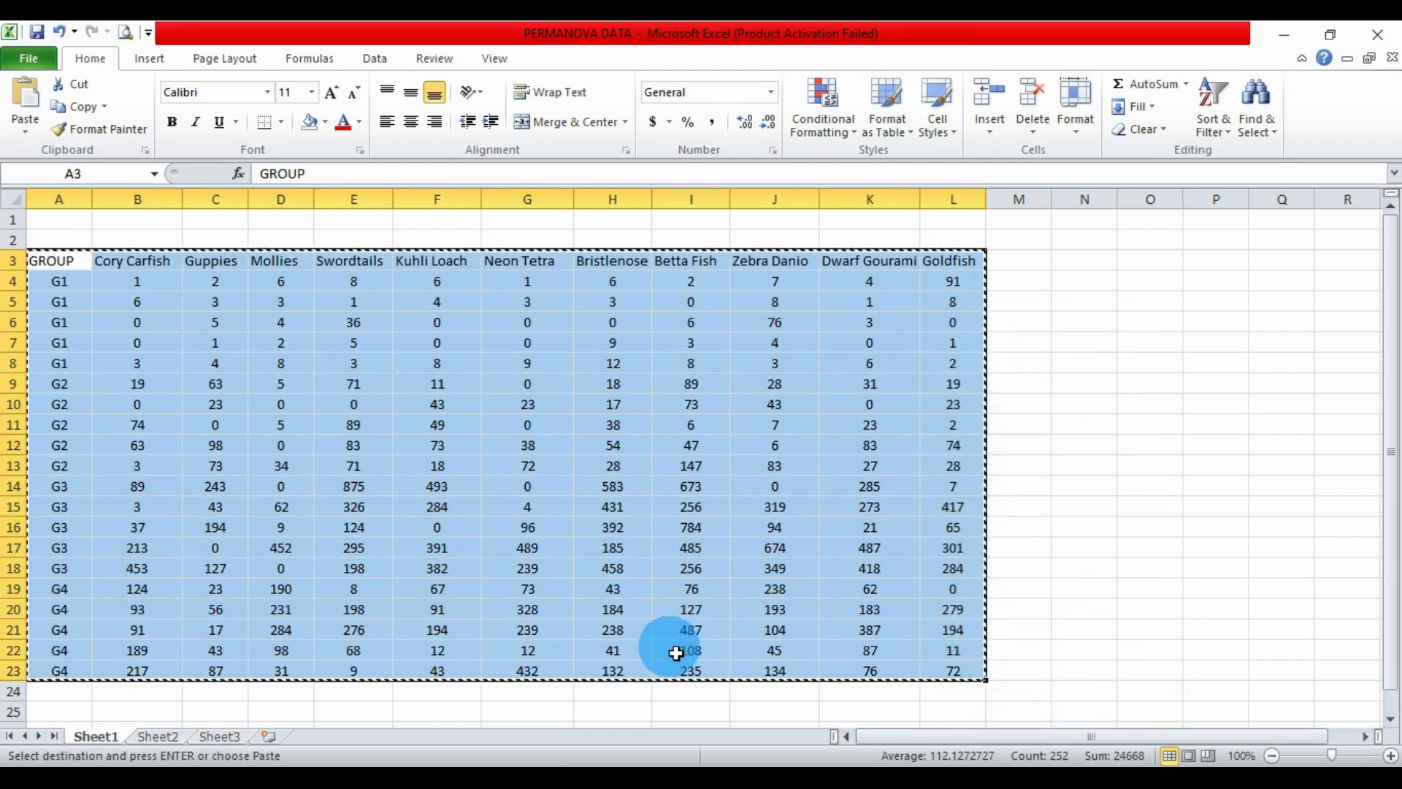
pyautogui.click(636, 756)
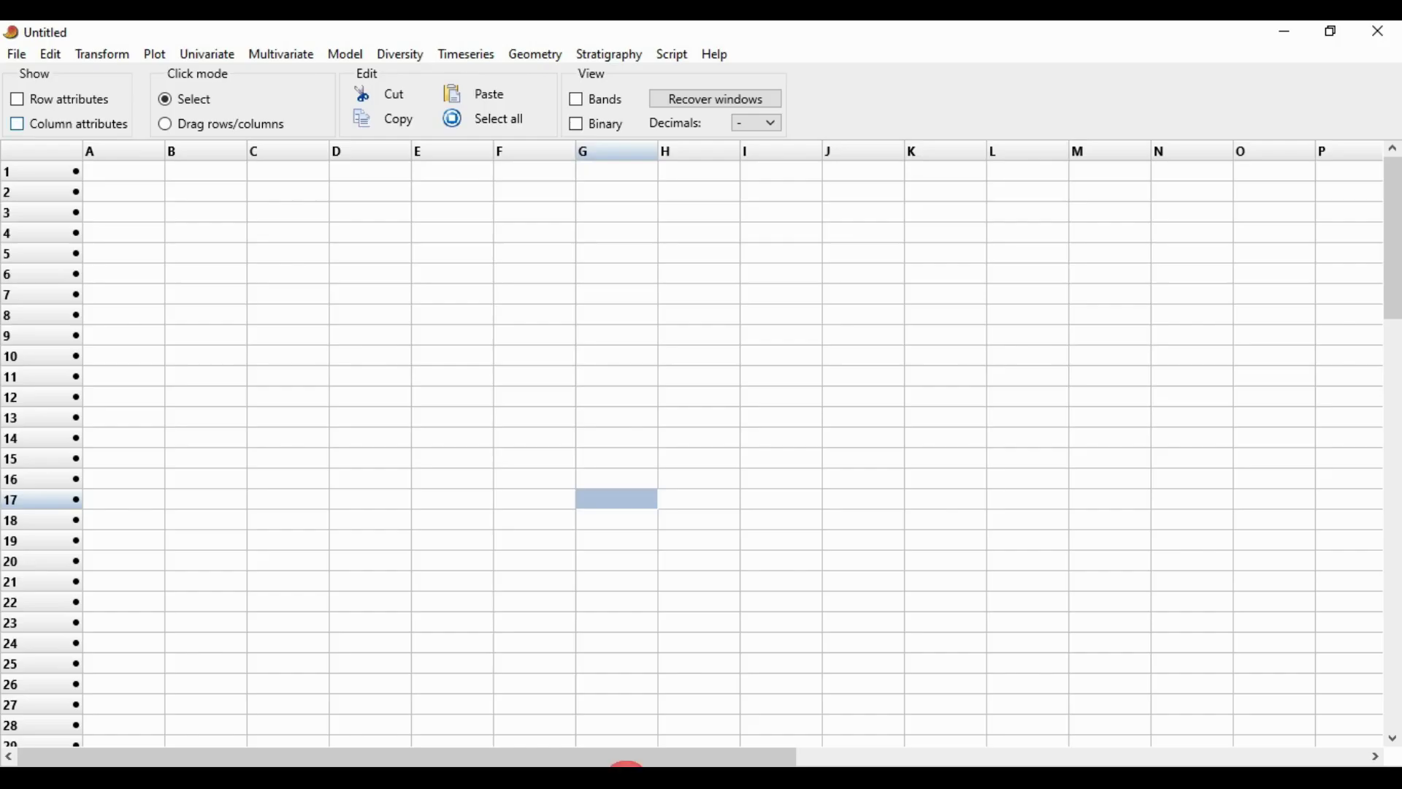
# Paste the copied fish-count table into PAST starting at column A's name cell
pyautogui.click(16, 125)
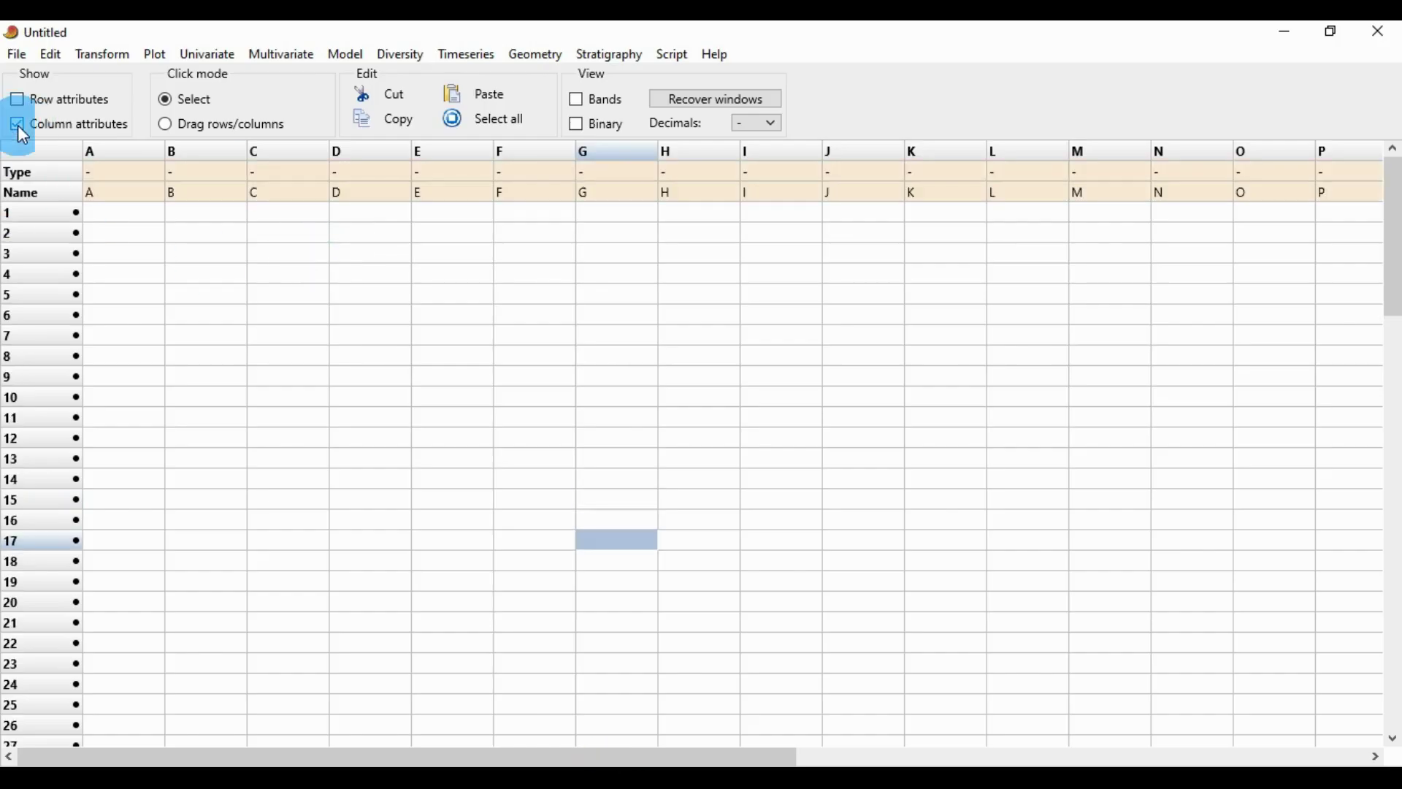
pyautogui.click(96, 195)
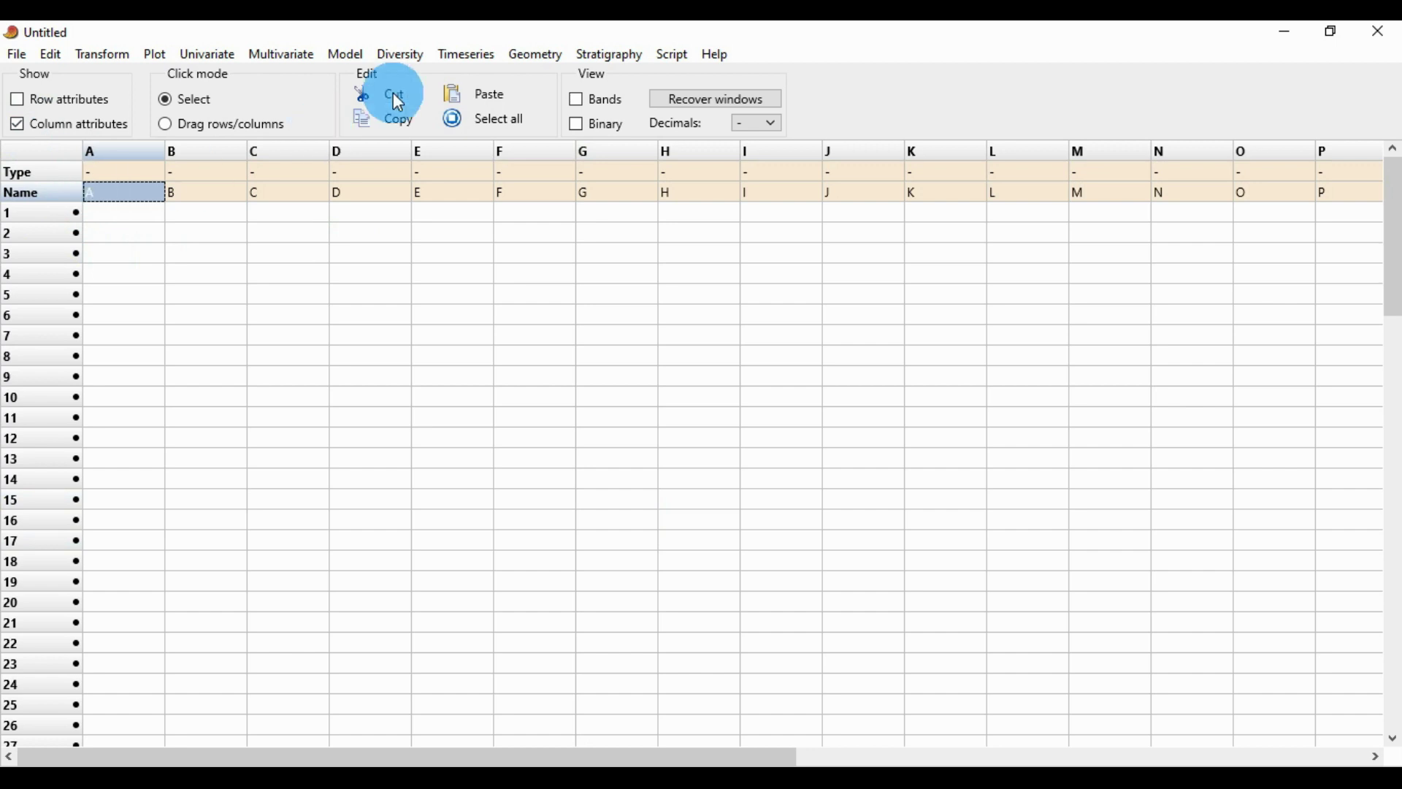
pyautogui.click(489, 93)
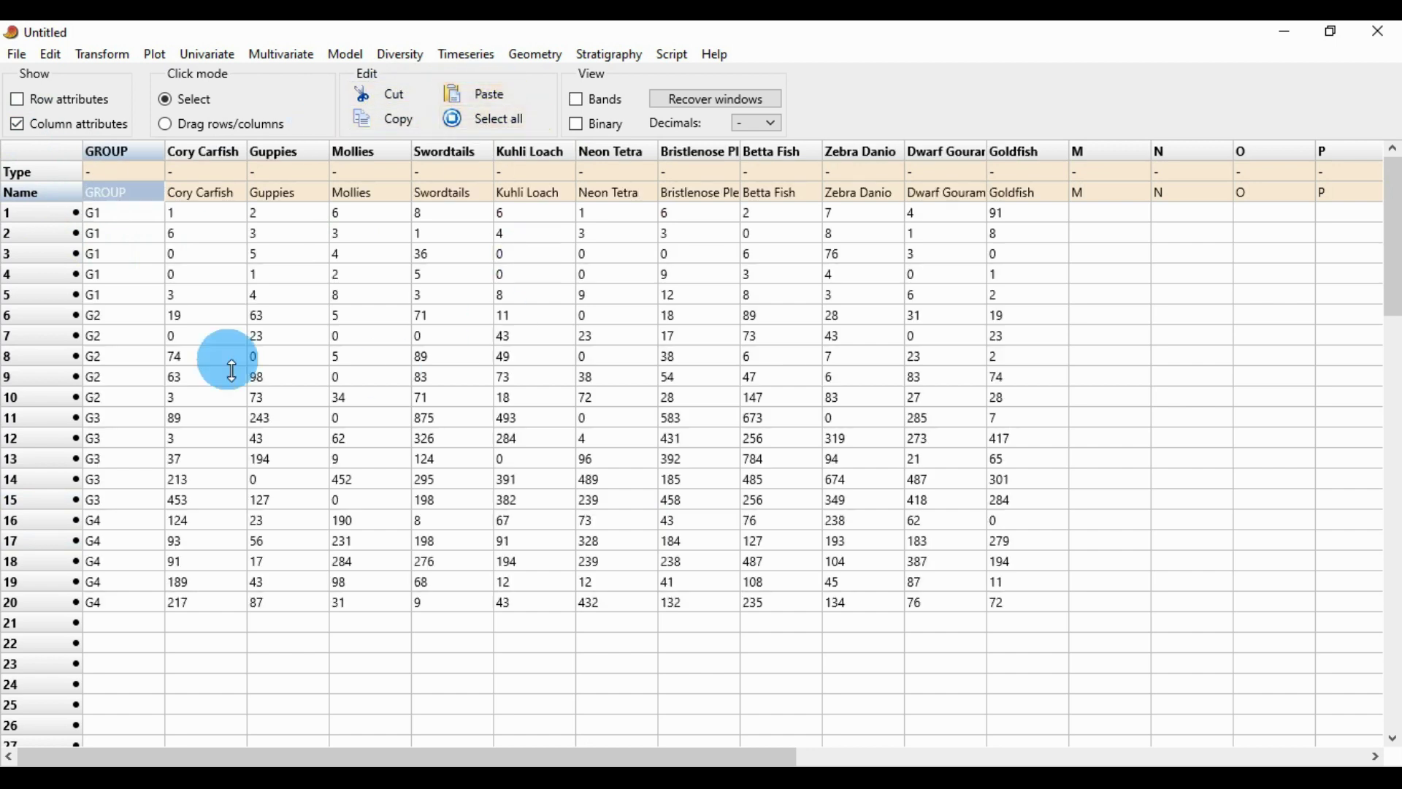
# Set the GROUP column's type to Group and hide the column attributes
pyautogui.click(120, 169)
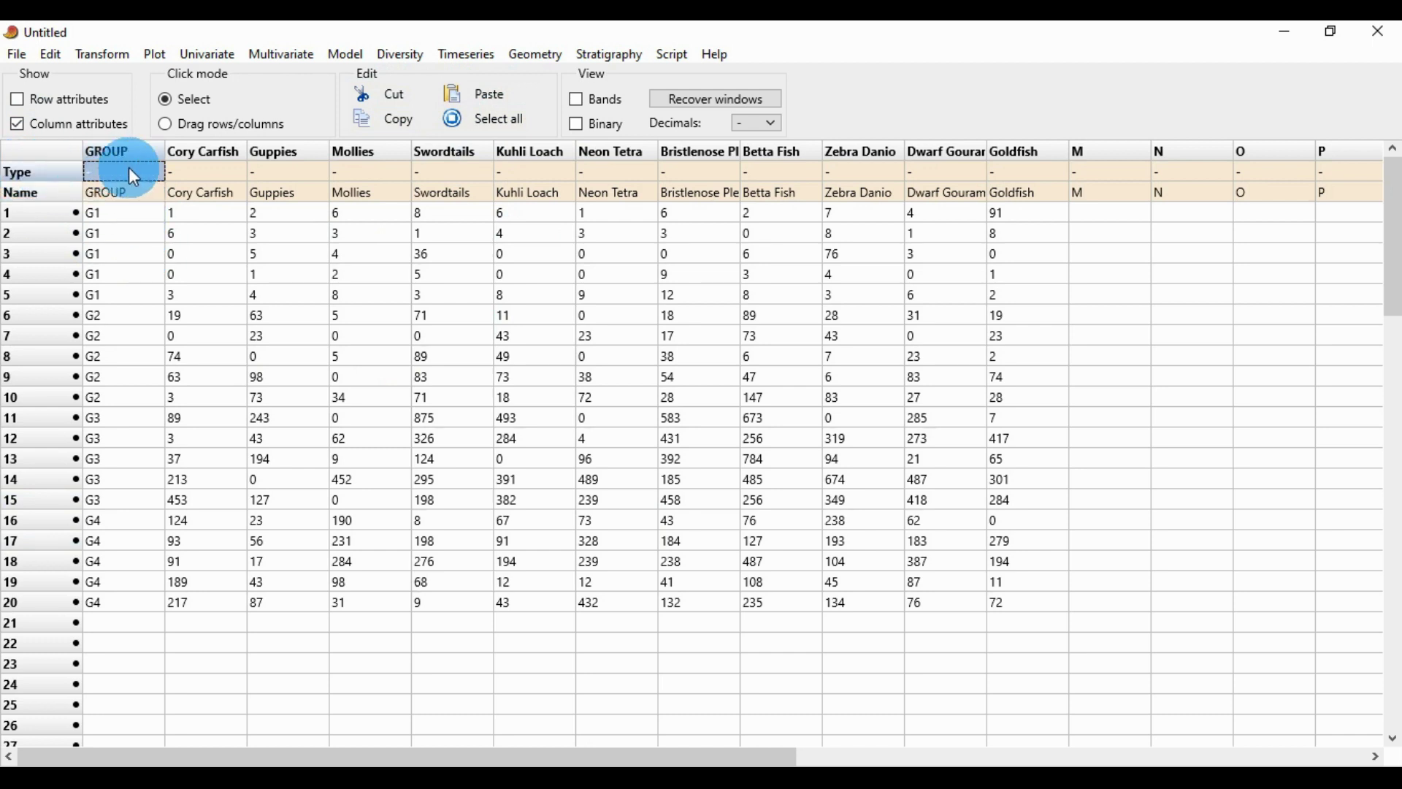
pyautogui.click(129, 167)
pyautogui.click(122, 212)
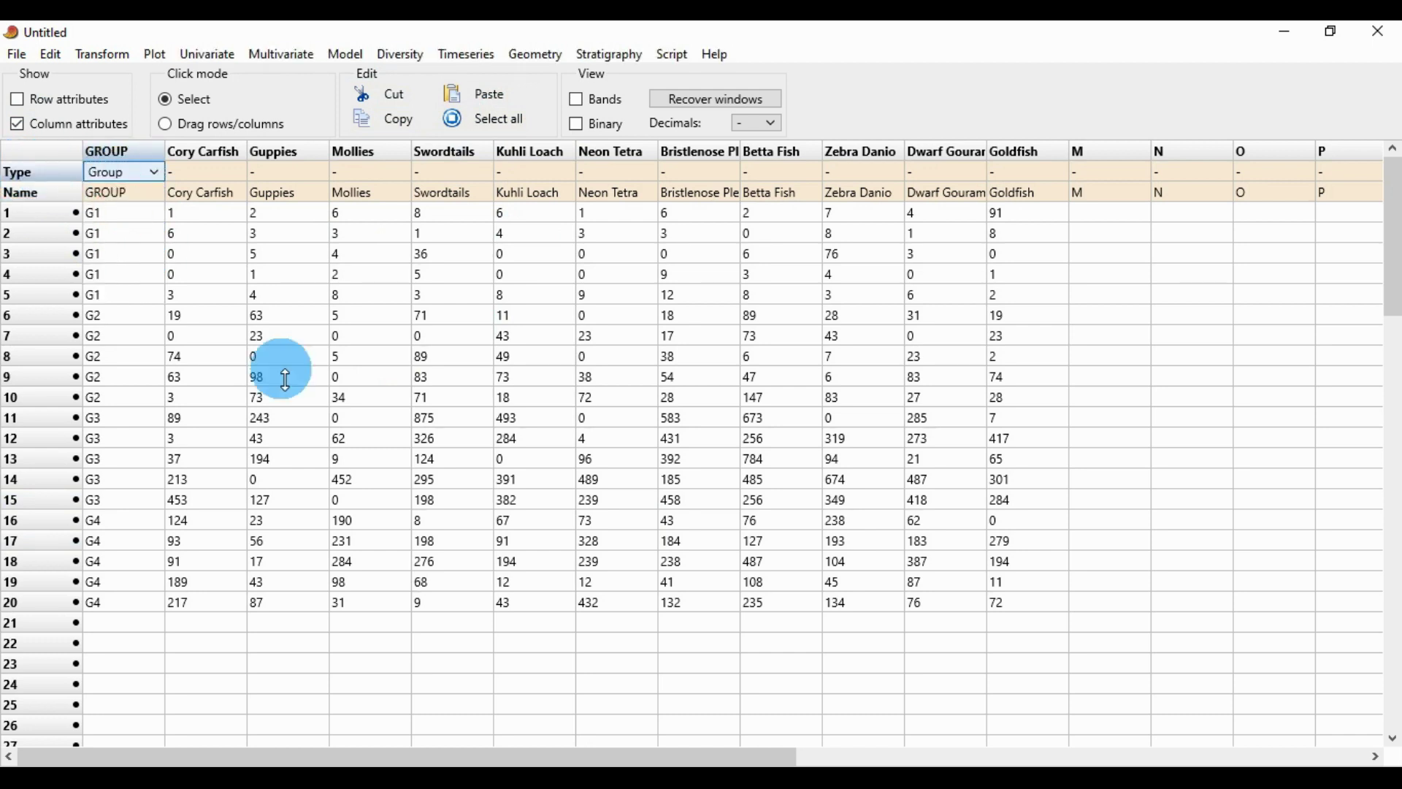
pyautogui.click(16, 125)
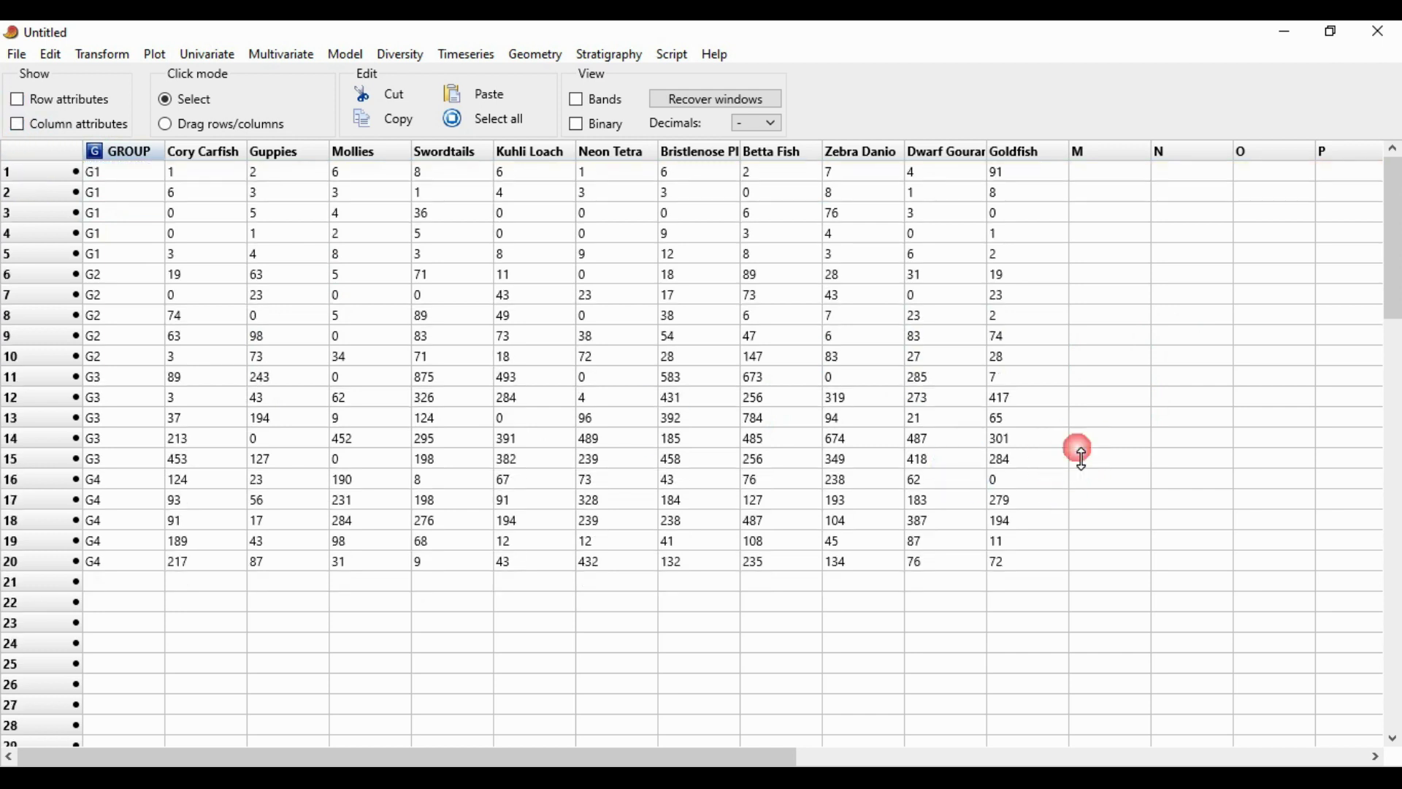
# Run One-way PERMANOVA on GROUP to Goldfish, getting F = 6.286, p = 0.0001
pyautogui.moveTo(1017, 560); pyautogui.dragTo(591, 439)
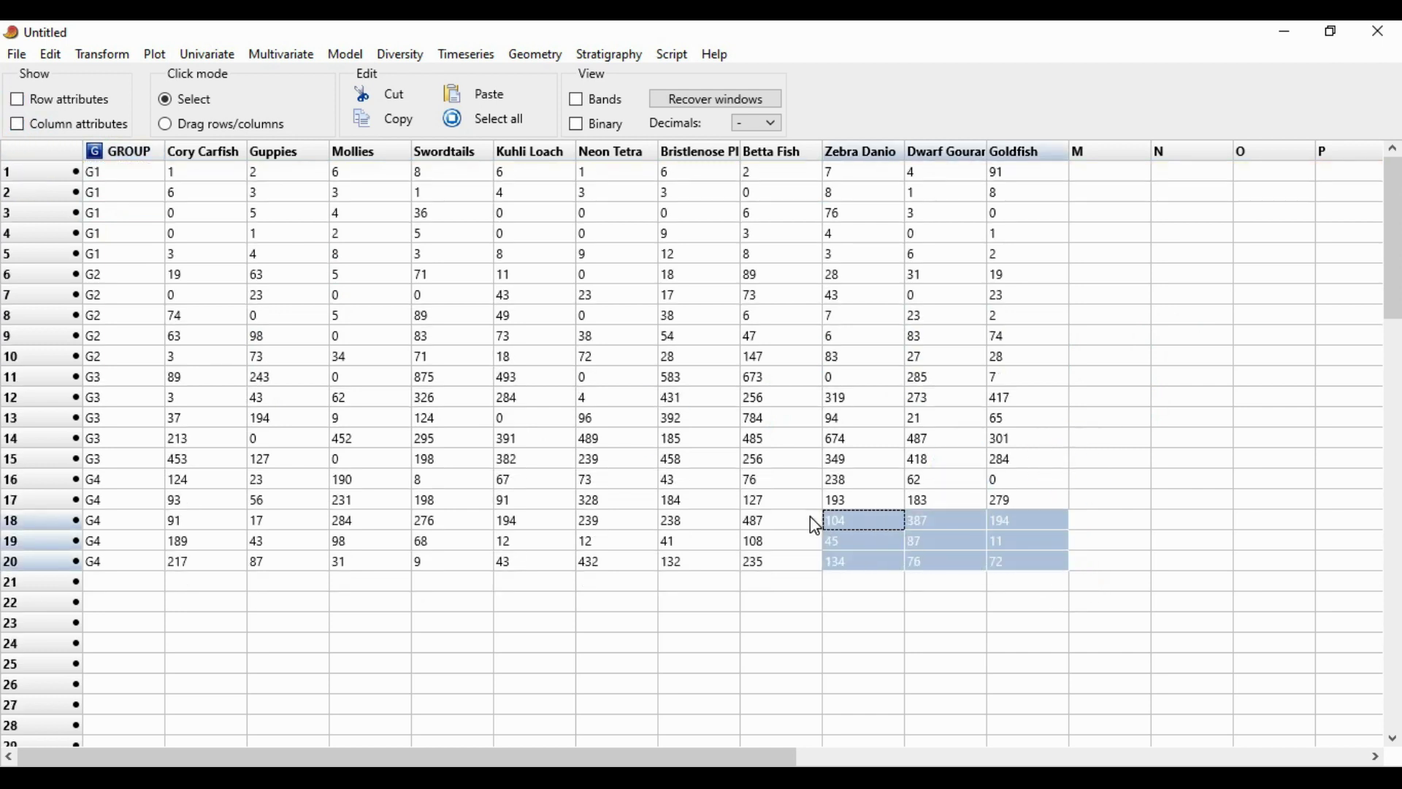
pyautogui.moveTo(350, 275); pyautogui.dragTo(114, 170)
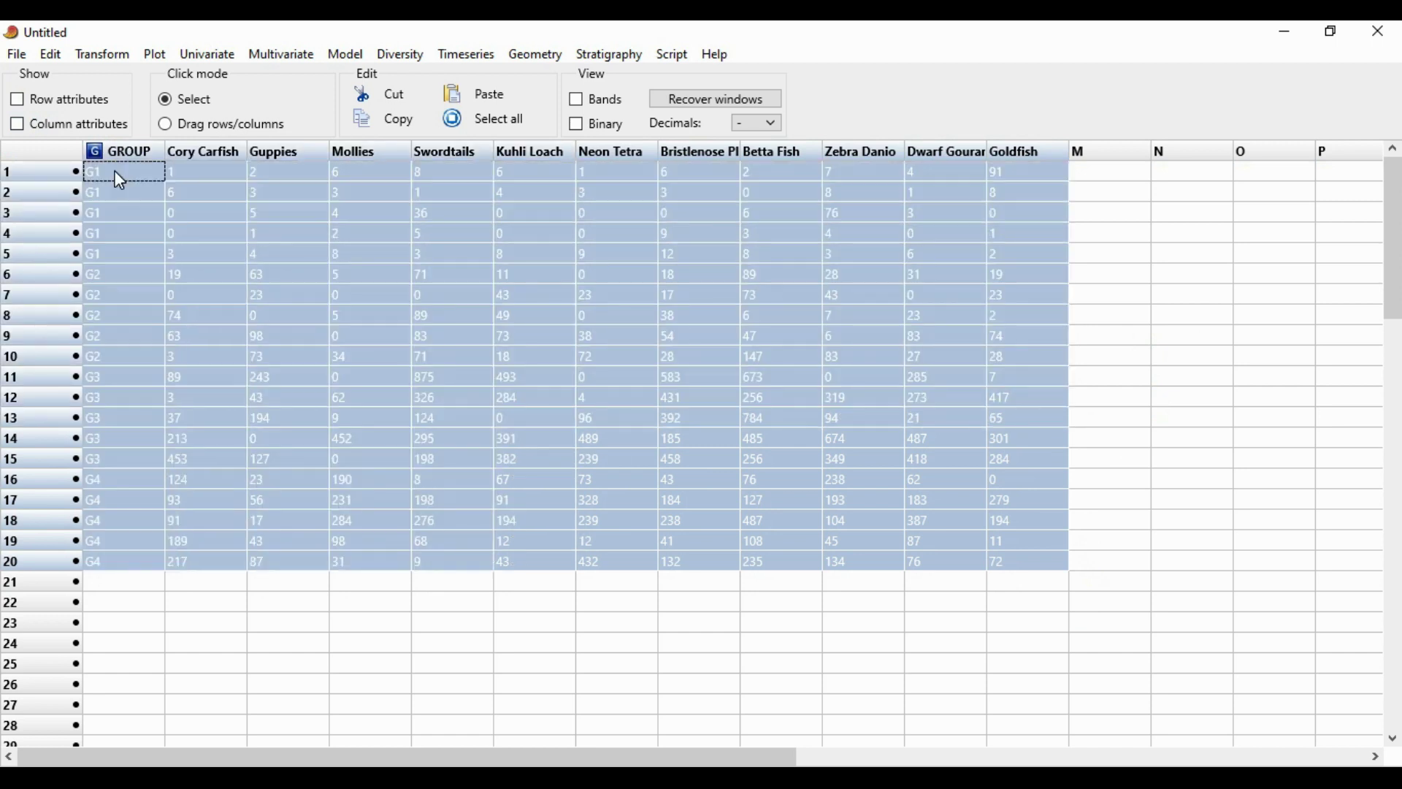
pyautogui.click(279, 54)
pyautogui.moveTo(291, 122)
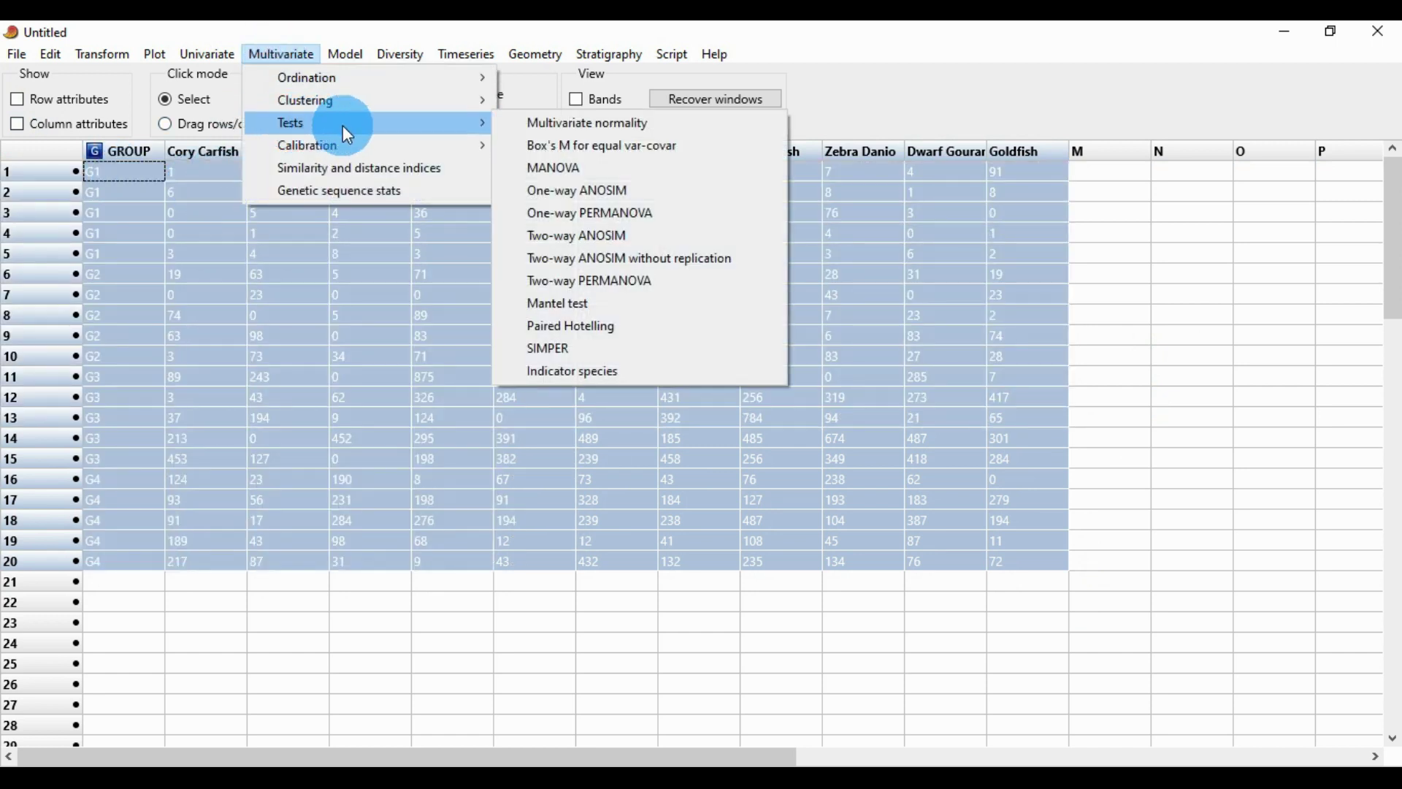
pyautogui.click(674, 211)
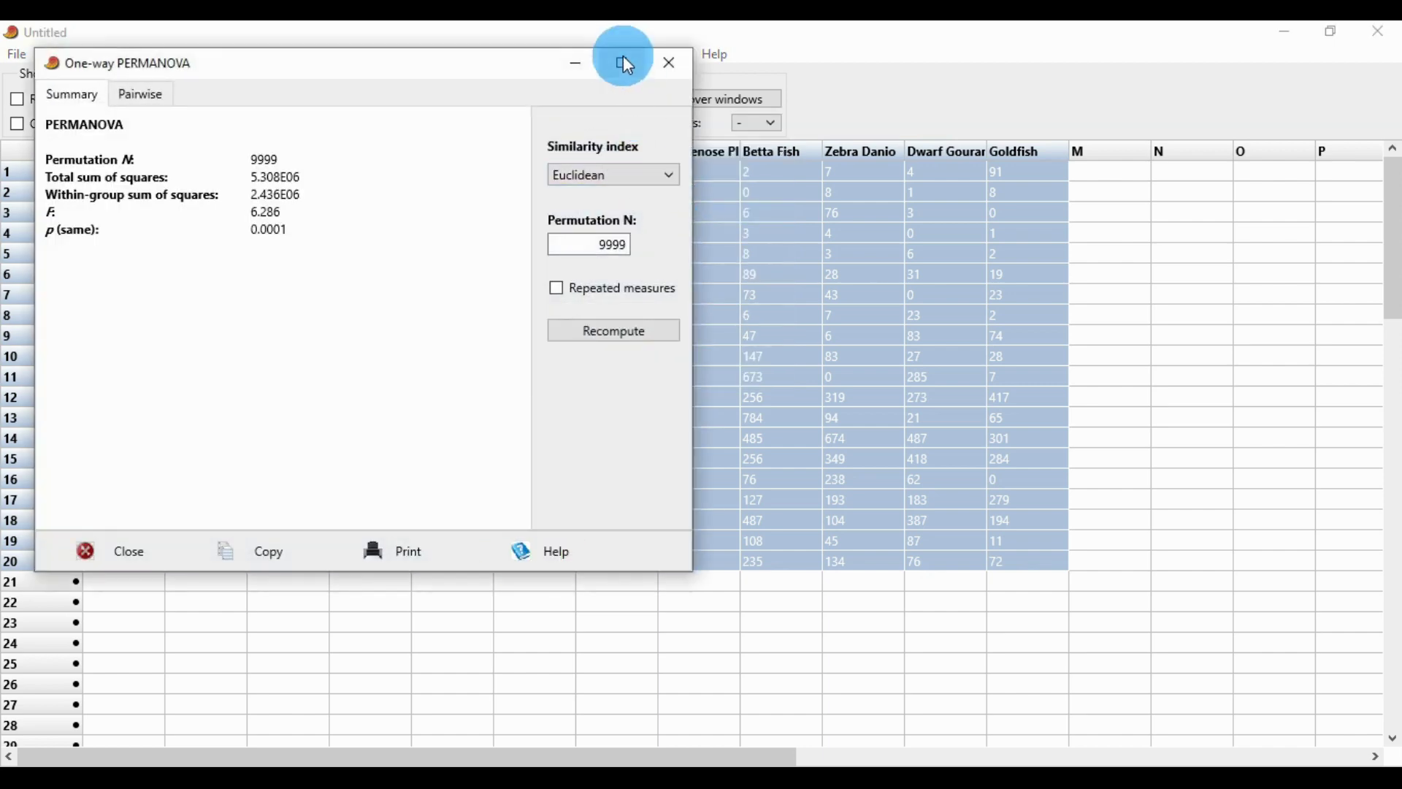
pyautogui.click(624, 61)
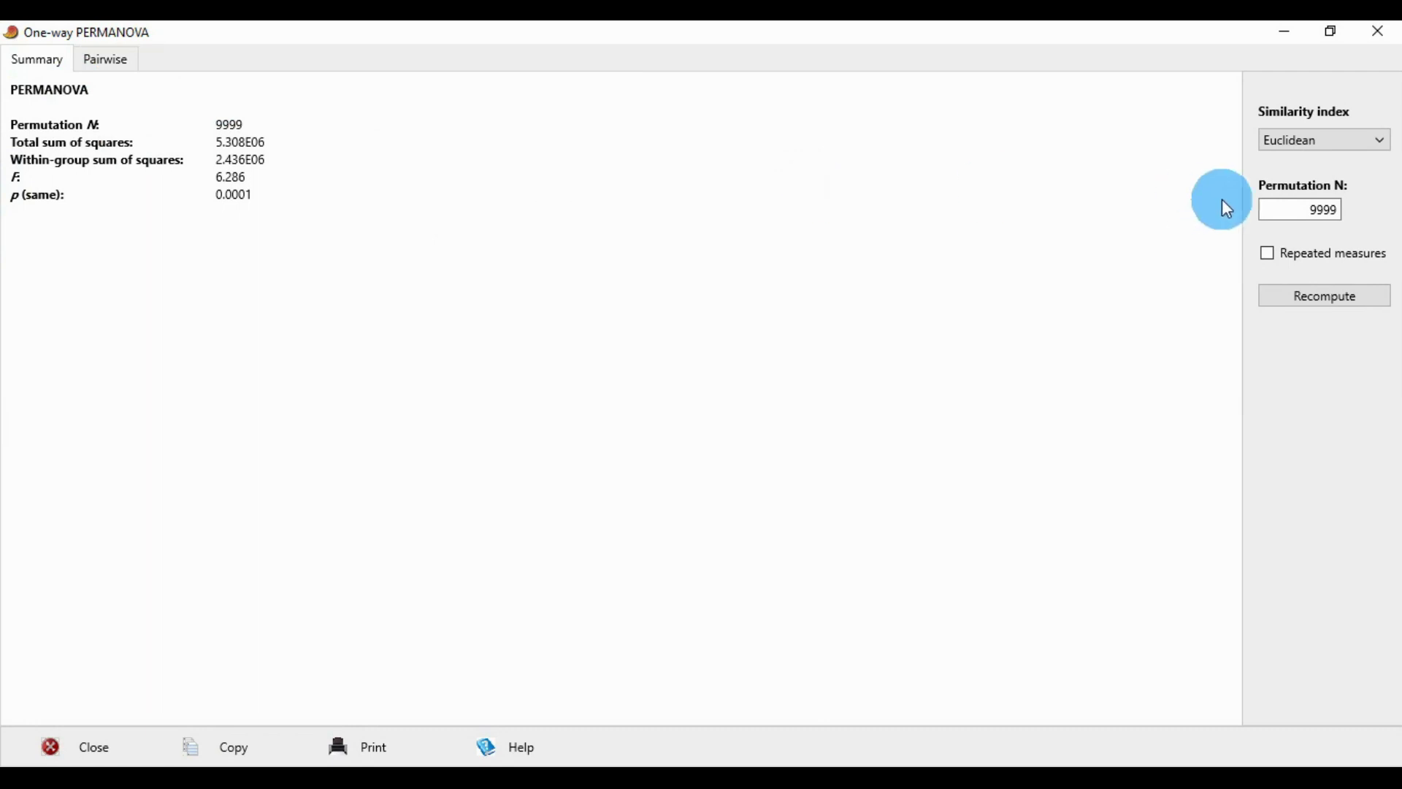
# Recompute the PERMANOVA with Bray-Curtis similarity, yielding F = 6.694 and p = 0.0001
pyautogui.click(1334, 141)
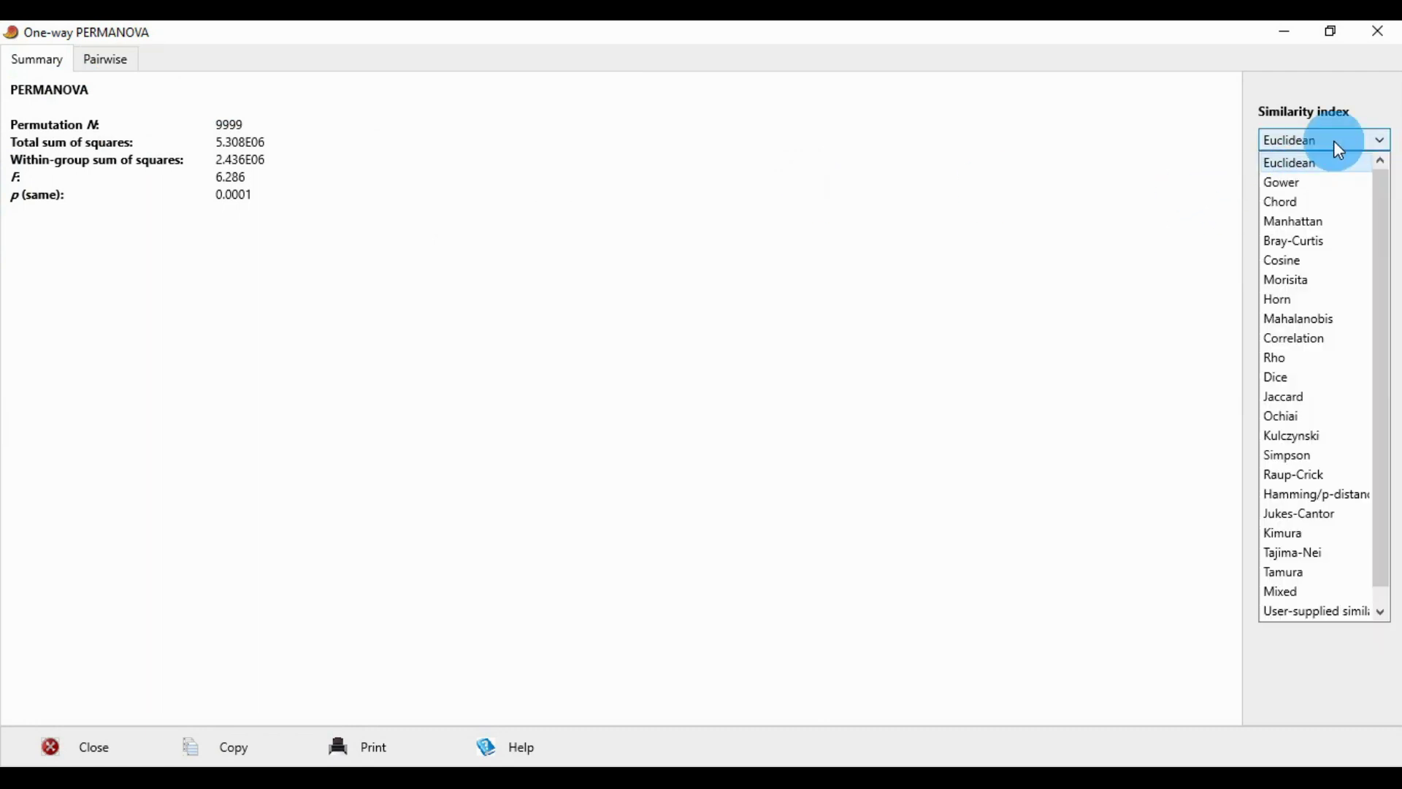
pyautogui.click(1294, 240)
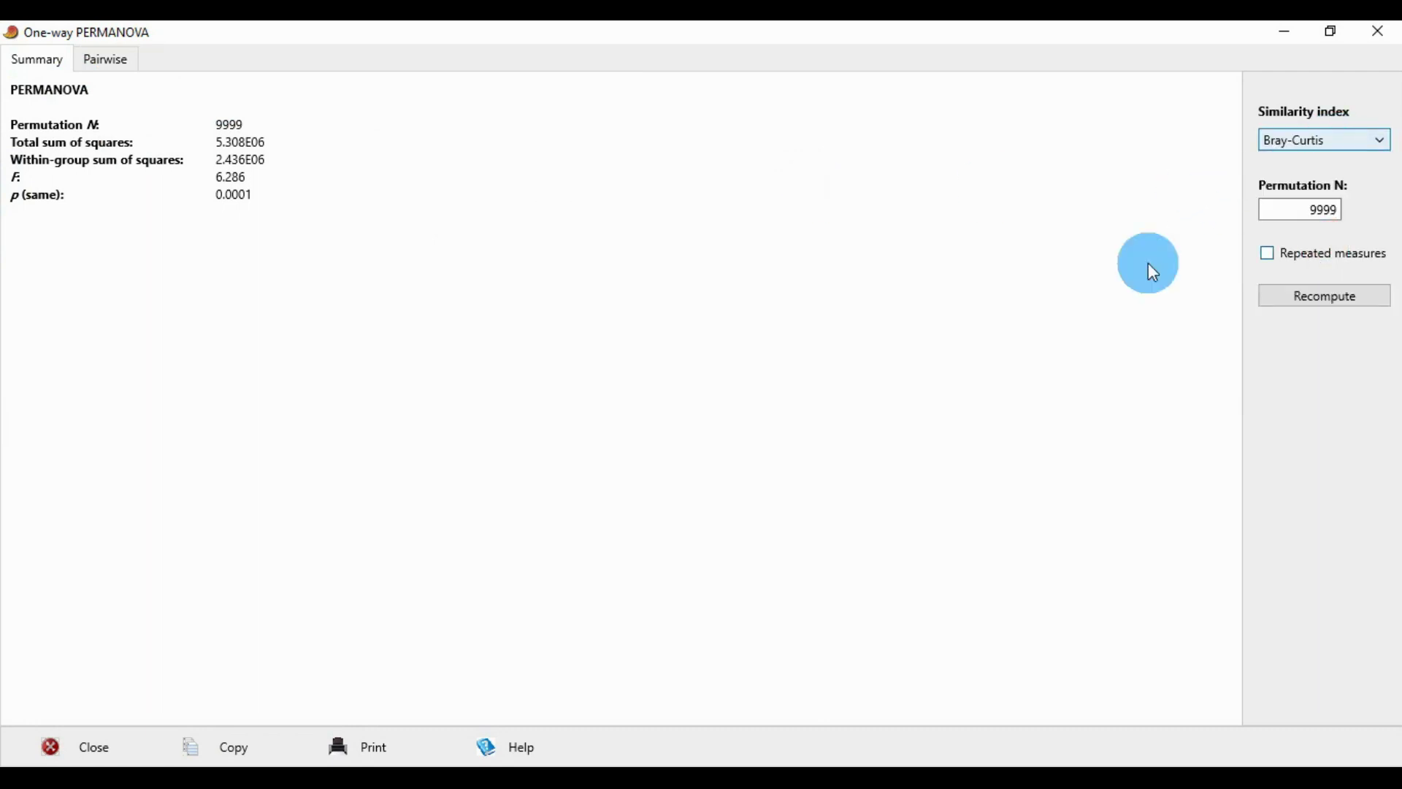
pyautogui.click(1304, 304)
pyautogui.click(1334, 297)
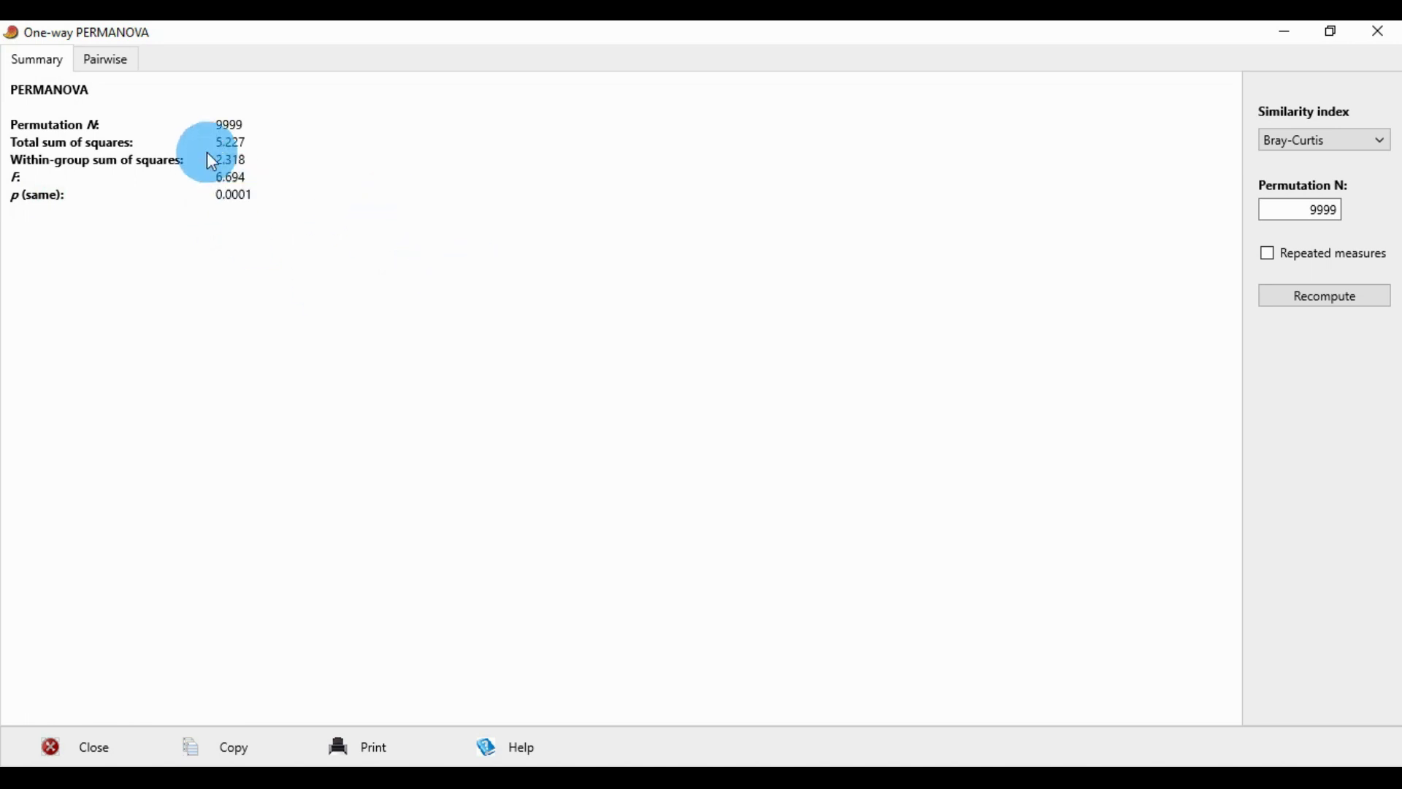
# Review pairwise F values (3.889 G3–G4 to 9.477 G2–G3), then return to Summary
pyautogui.click(124, 59)
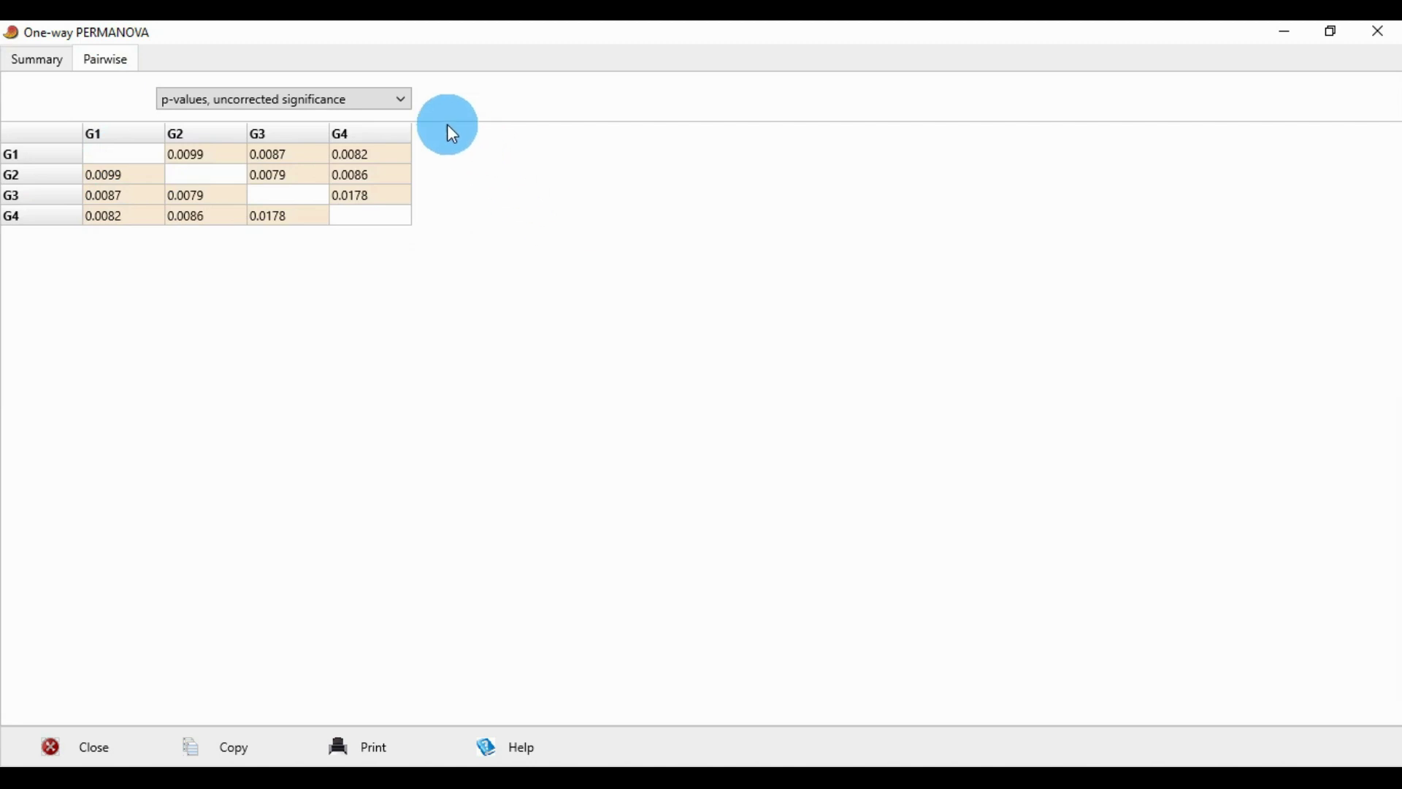
pyautogui.click(403, 98)
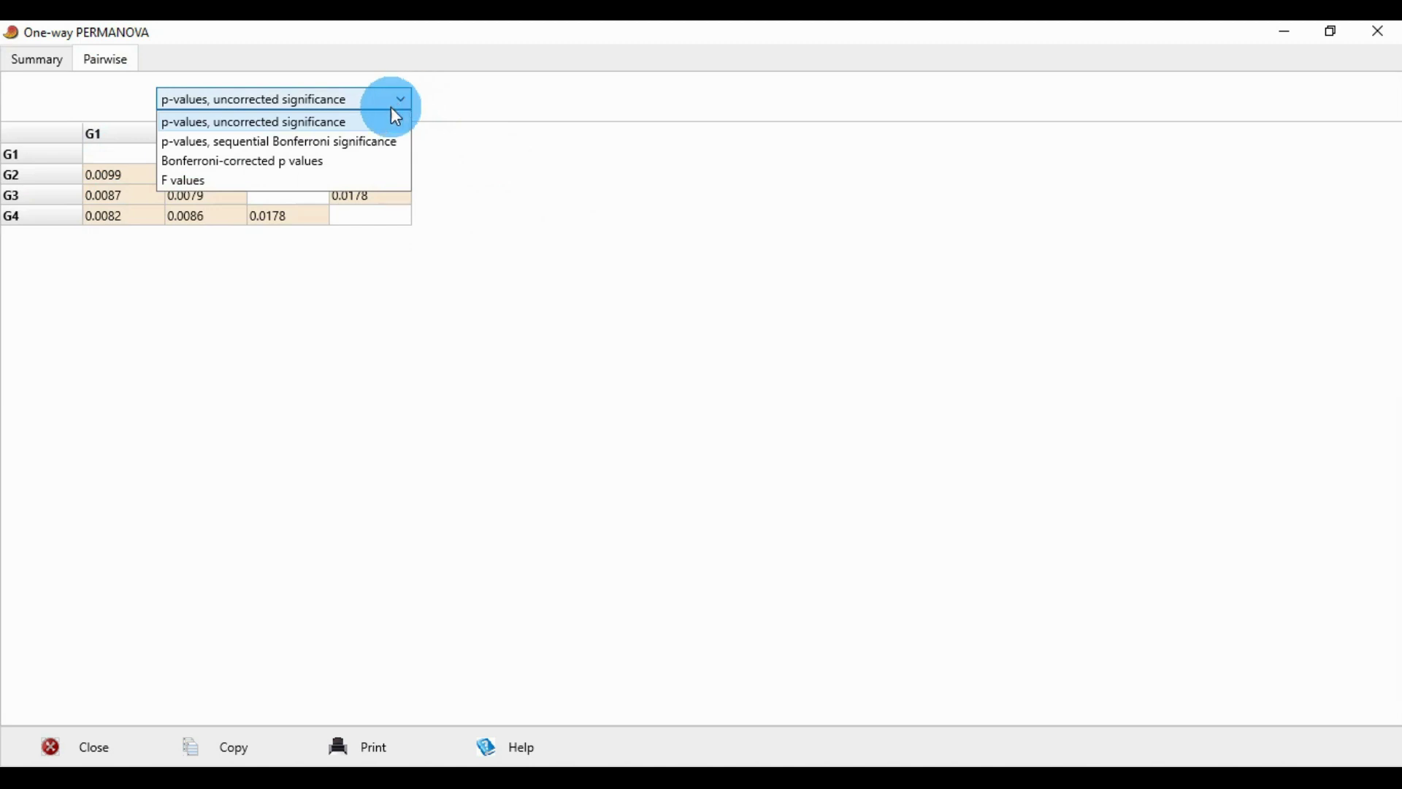
pyautogui.click(230, 182)
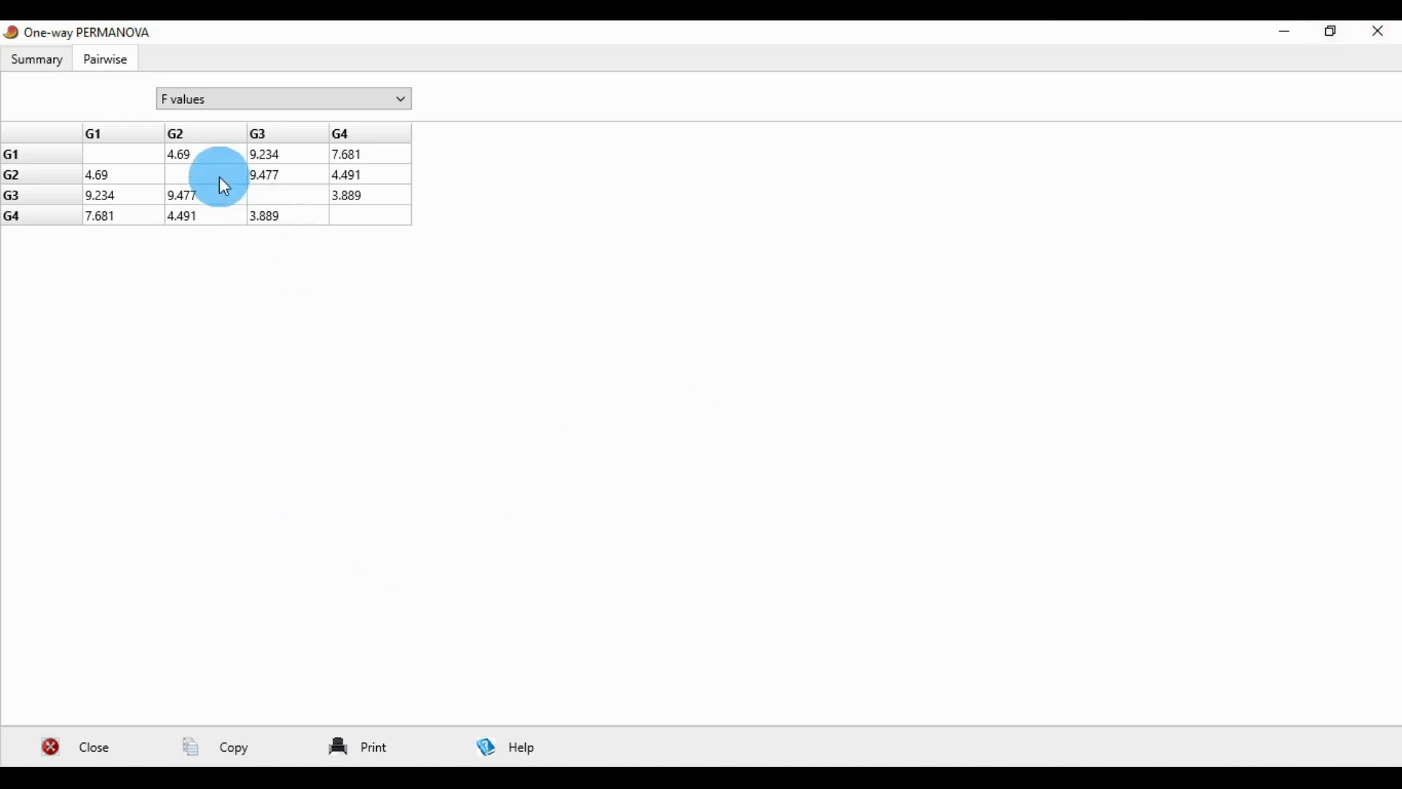
pyautogui.click(37, 59)
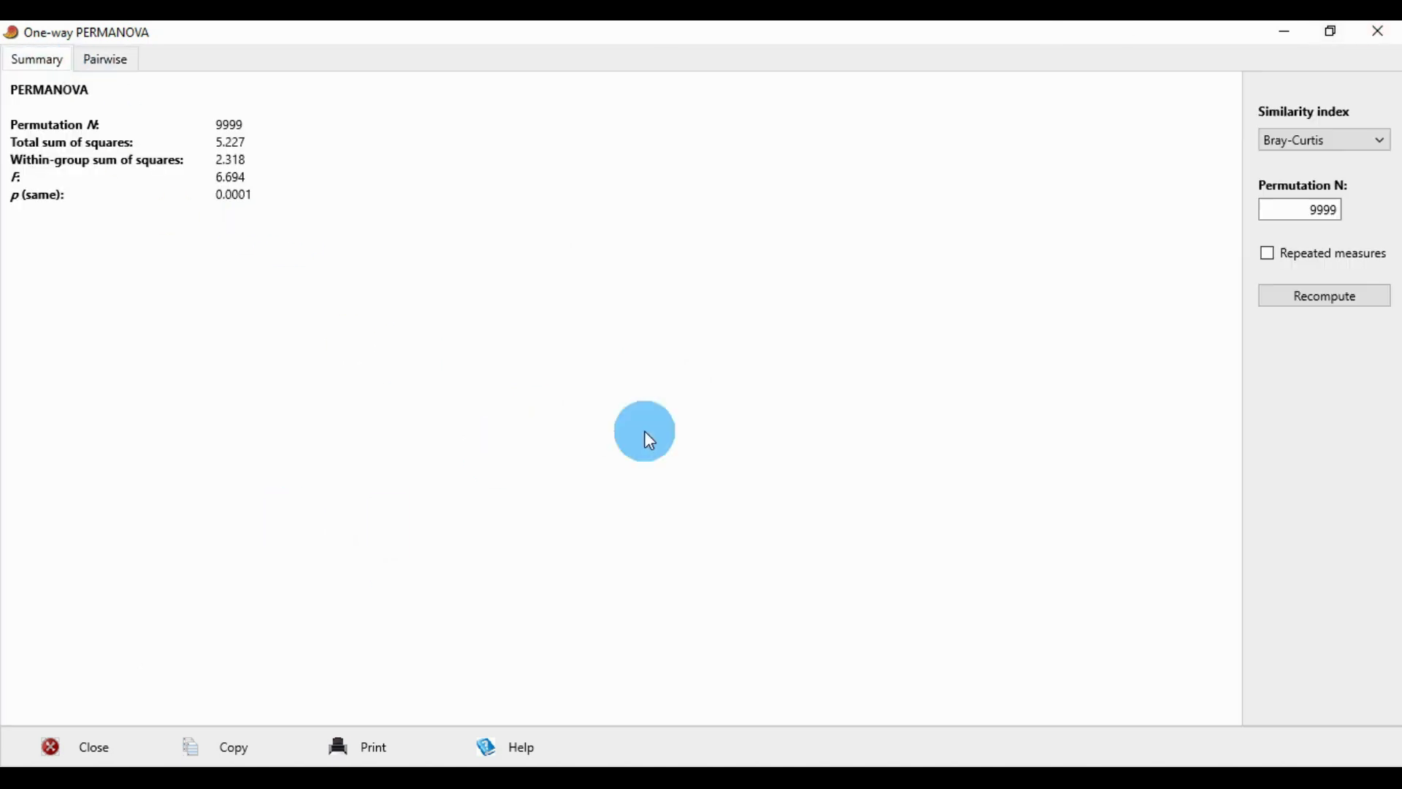